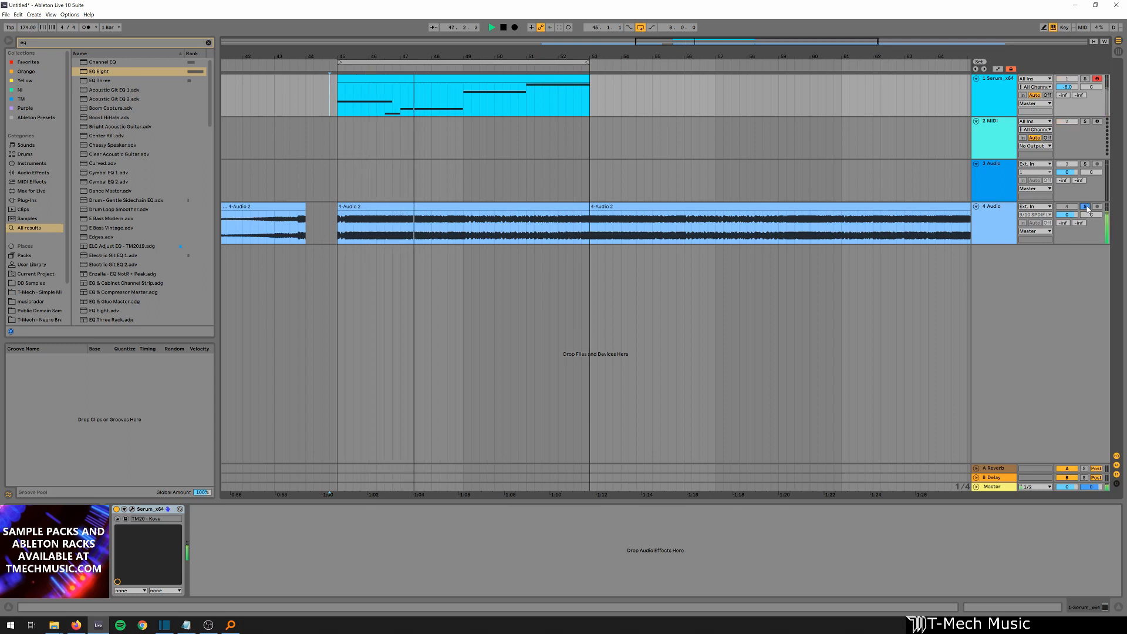
# Step: Compare the reference audio on track 4 with the Serum track by toggling solo during playback
pyautogui.click(1085, 207)
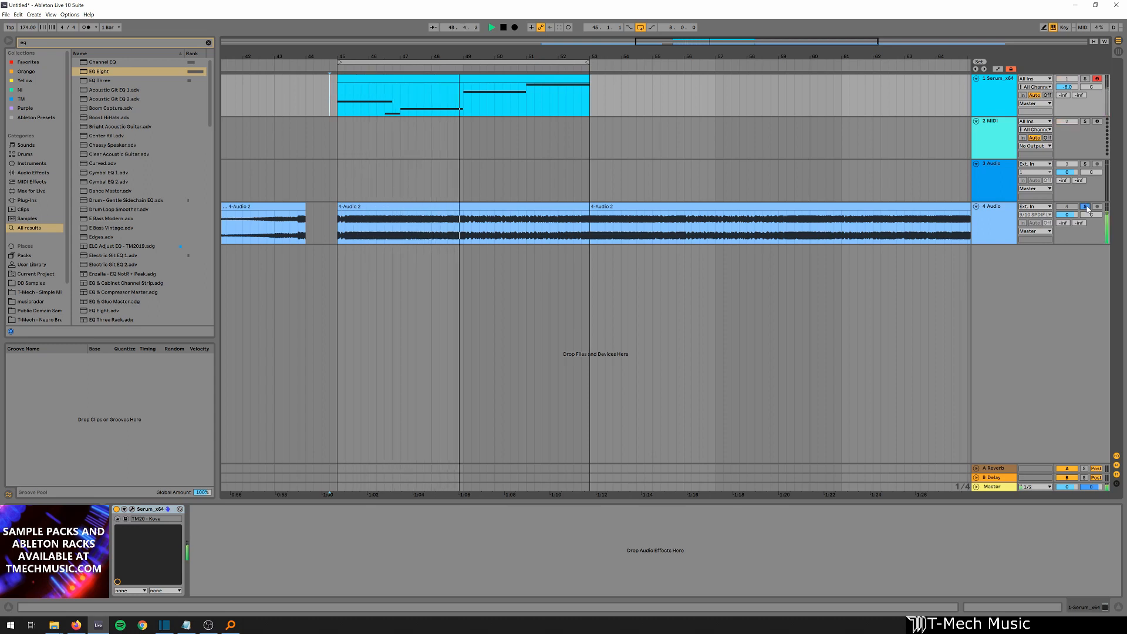
pyautogui.click(1085, 206)
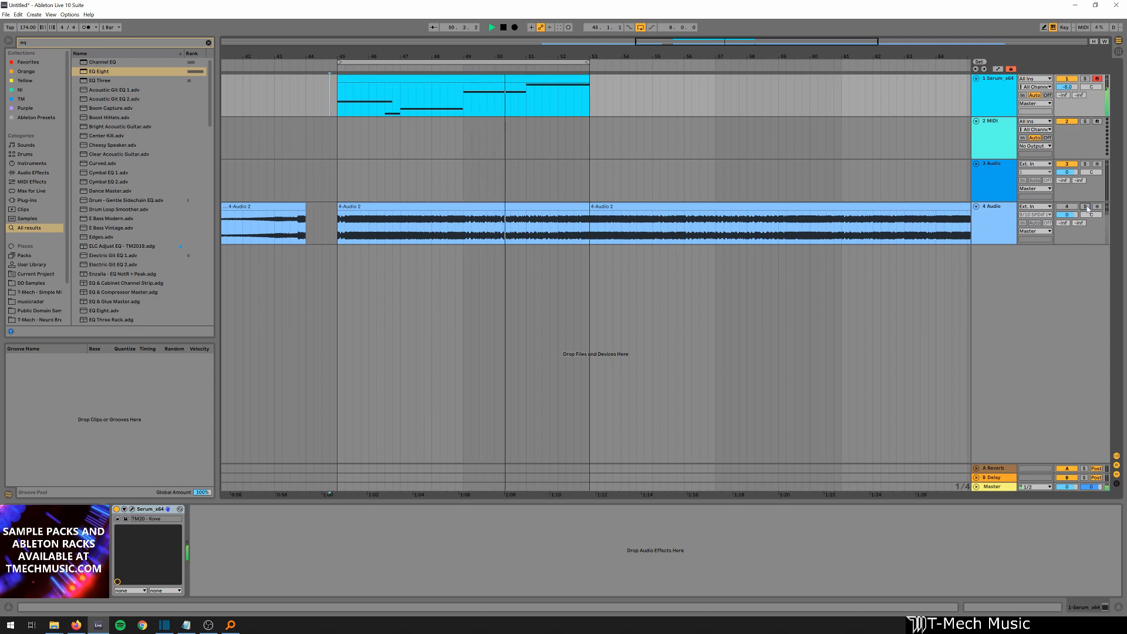
pyautogui.click(1086, 207)
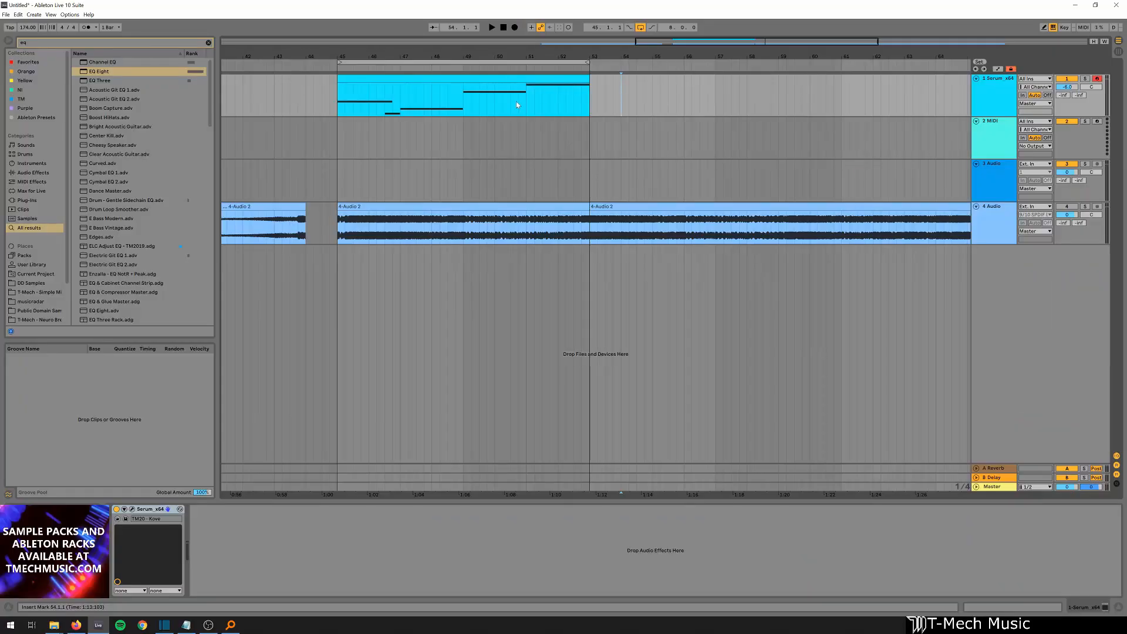
# Step: Copy the MIDI clip from the Serum track onto track 2 and load a new Serum_x64 instrument there
pyautogui.moveTo(448, 90); pyautogui.dragTo(444, 133)
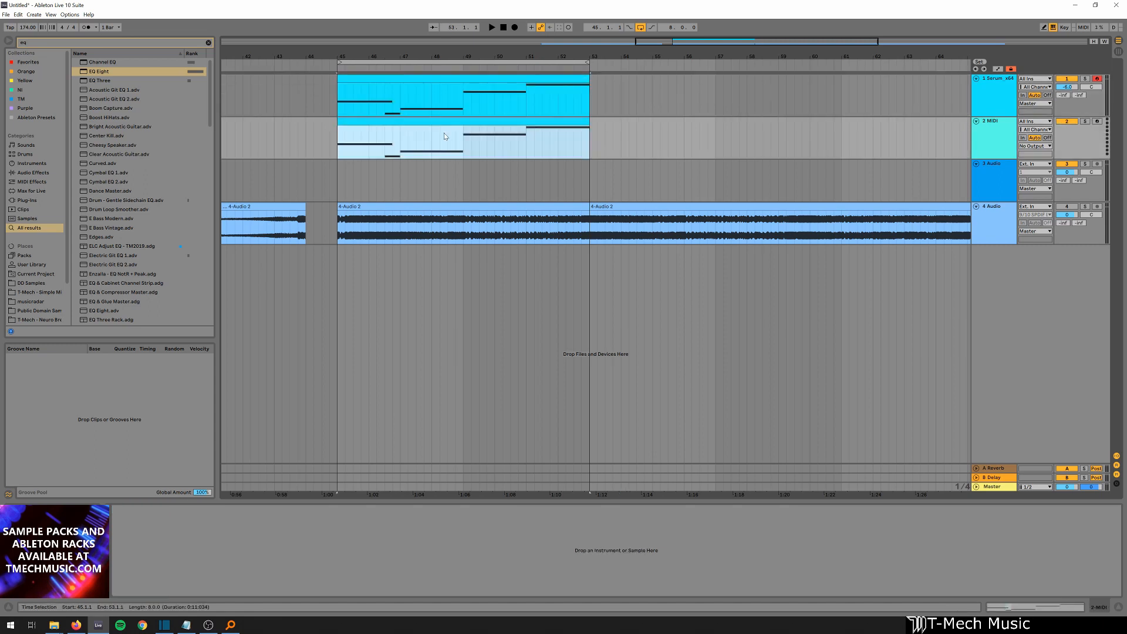
pyautogui.click(1003, 153)
pyautogui.hotkey('ctrl', 'f')
pyautogui.write('serum vst')
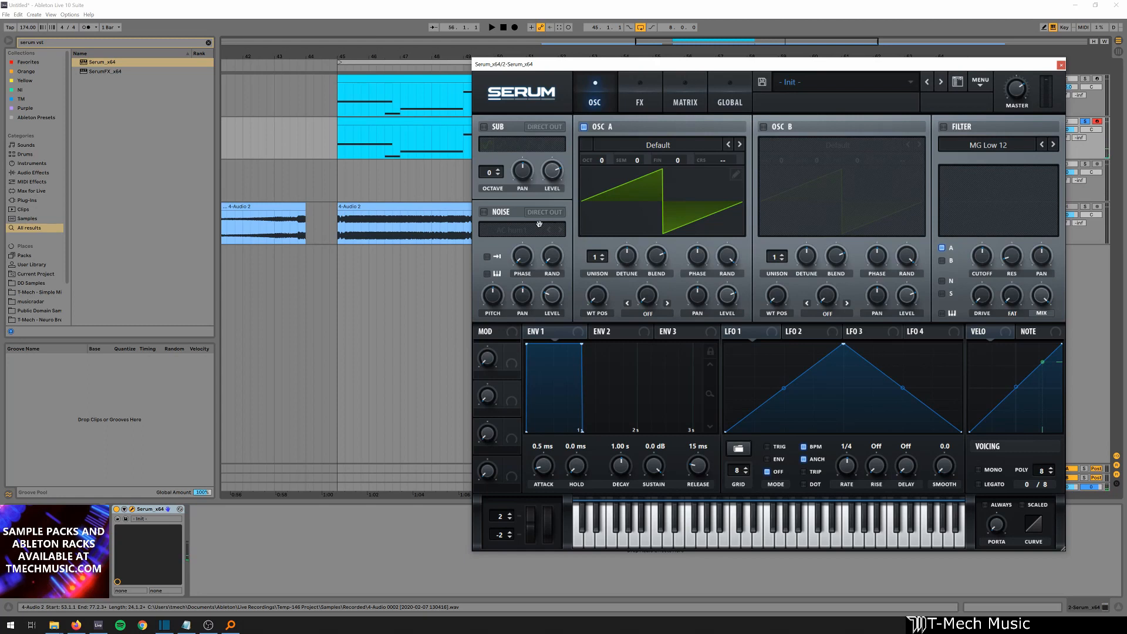
# Step: Give oscillator A 5 unison voices with reduced detune, and enable the sub oscillator with a sine wave
pyautogui.moveTo(598, 255); pyautogui.dragTo(612, 225)
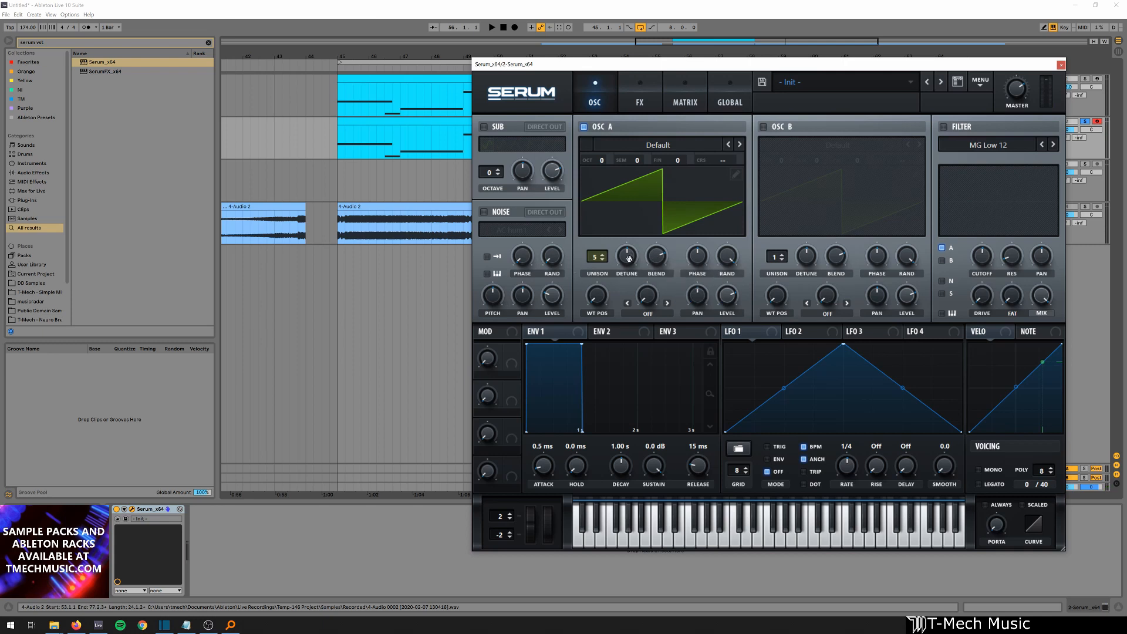
pyautogui.moveTo(628, 258); pyautogui.dragTo(660, 251)
pyautogui.press('a')
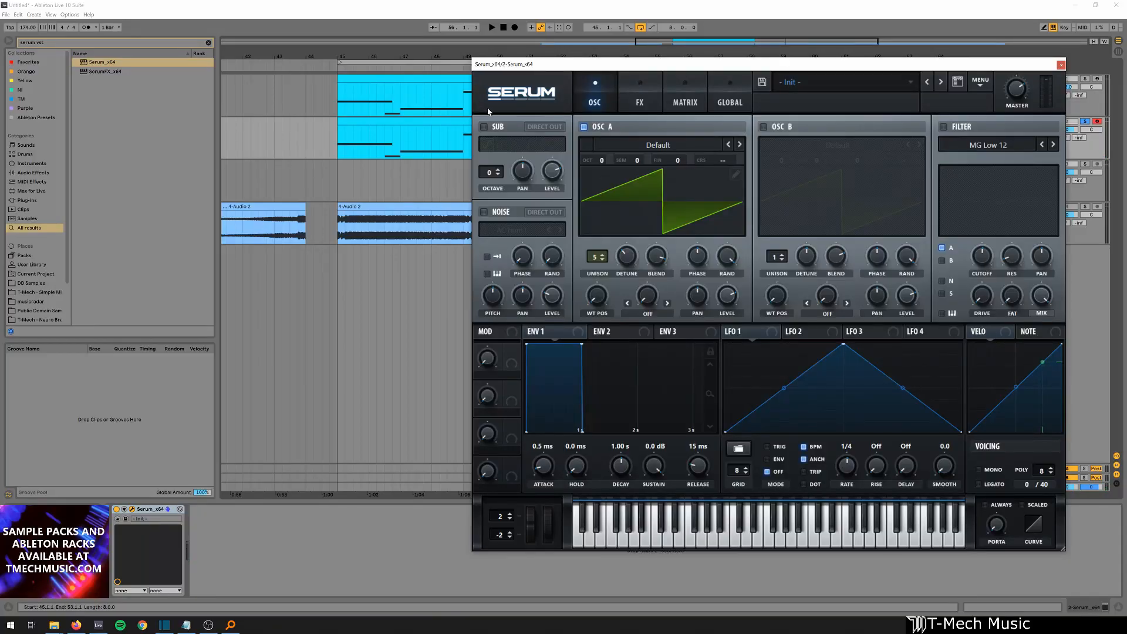
pyautogui.click(484, 126)
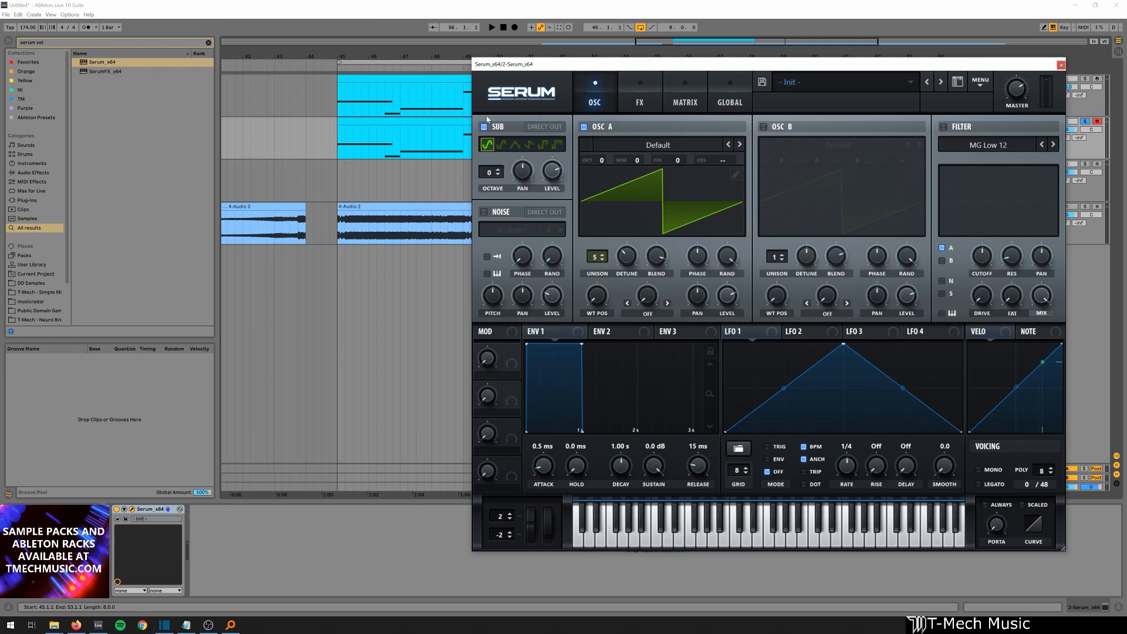
pyautogui.press('a')
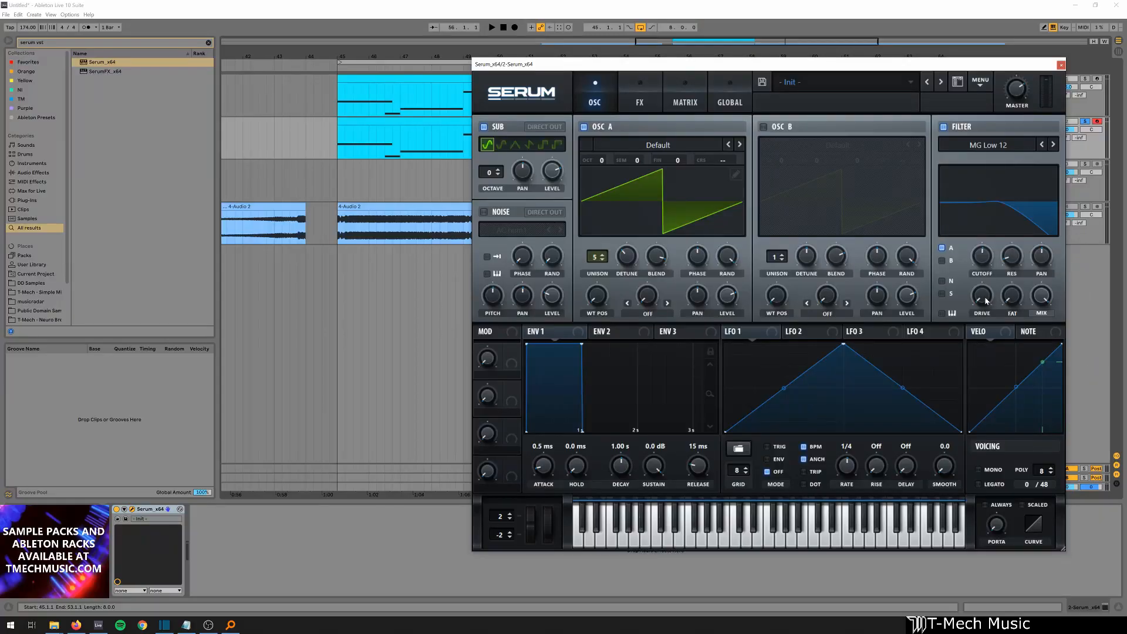
# Step: Enable the MG Low 12 filter on oscillator A, raise its drive and resonance, and tune its cutoff
pyautogui.moveTo(986, 301); pyautogui.dragTo(990, 274)
pyautogui.moveTo(985, 253); pyautogui.dragTo(987, 254)
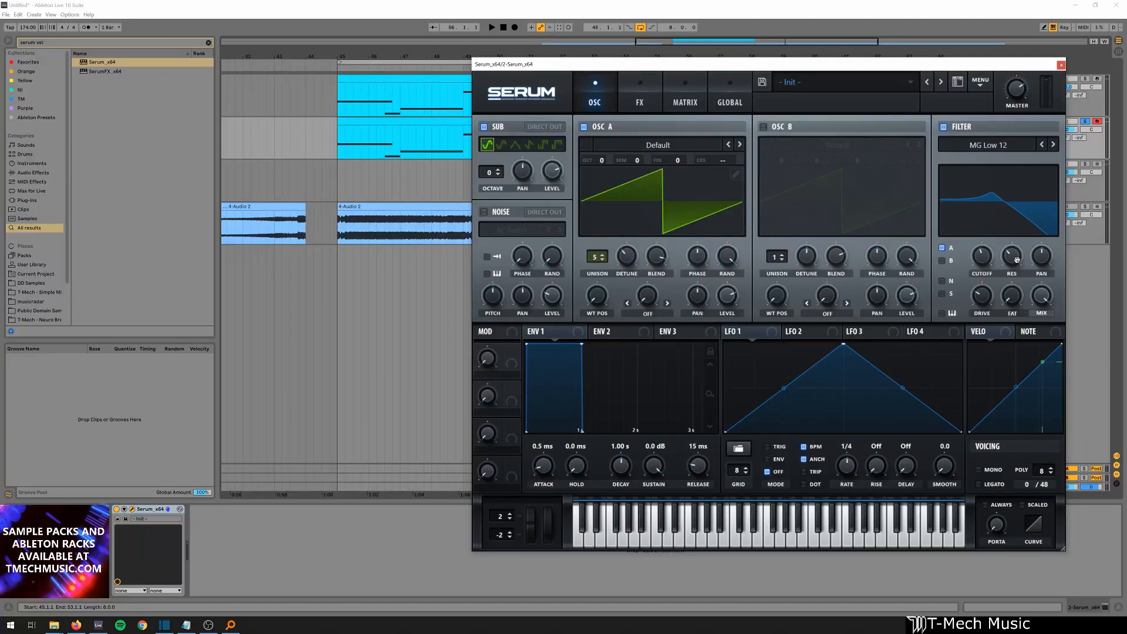
pyautogui.moveTo(1016, 260)
pyautogui.mouseDown()
pyautogui.moveTo(1019, 183)
pyautogui.moveTo(1014, 250)
pyautogui.mouseUp()
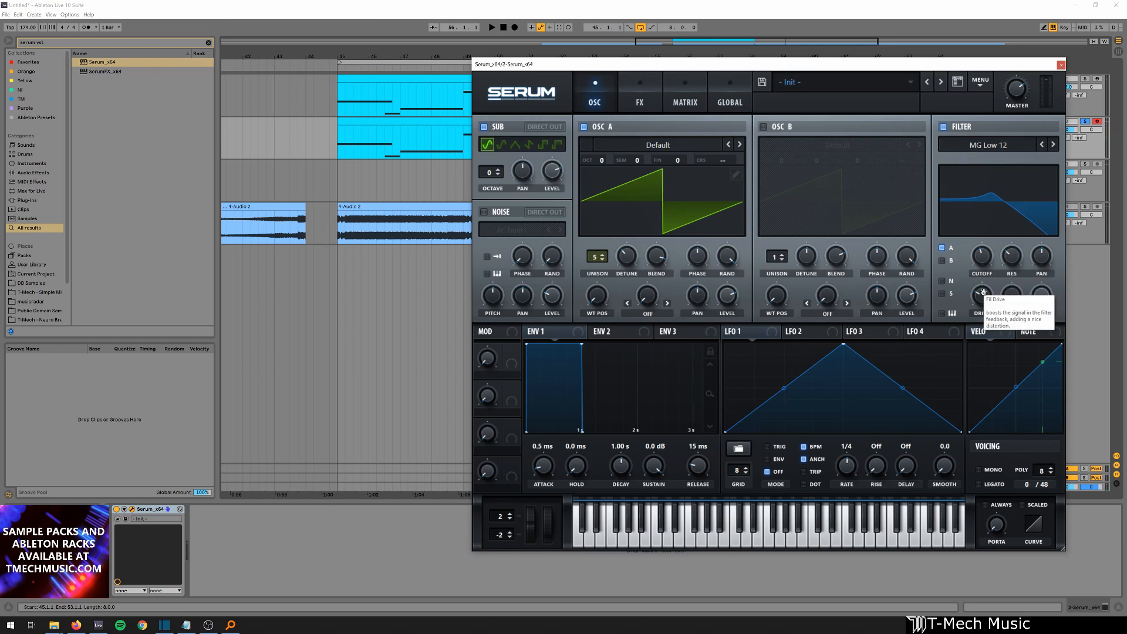
# Step: Enable the filter in Serum's effects rack and set its type to MG Low 12
pyautogui.click(641, 105)
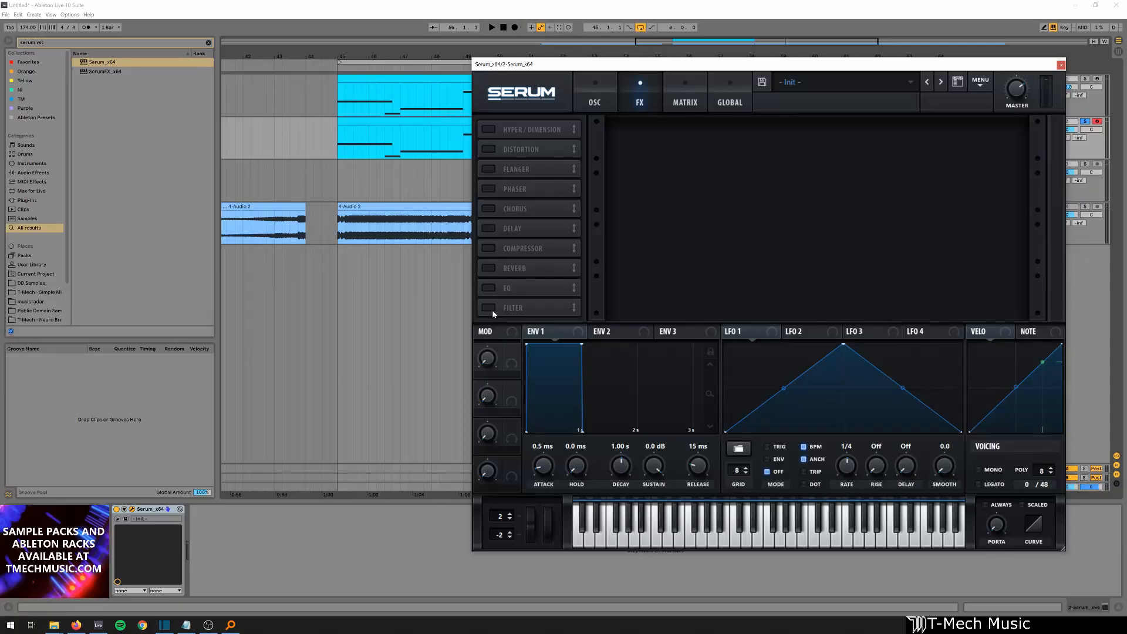
pyautogui.click(488, 307)
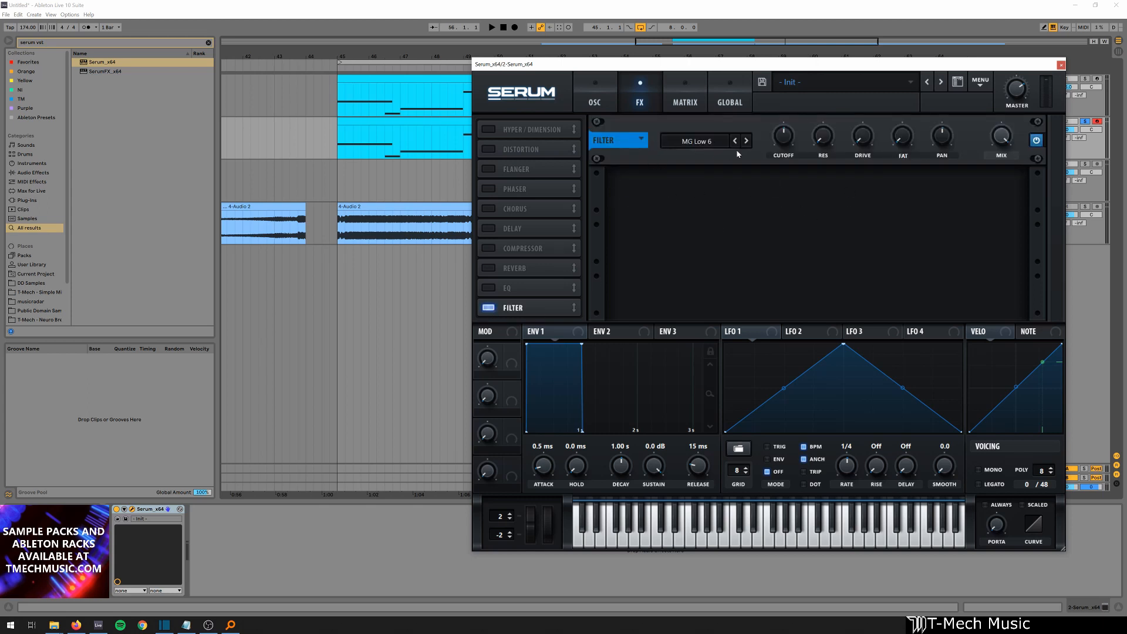
pyautogui.click(713, 152)
pyautogui.moveTo(689, 153)
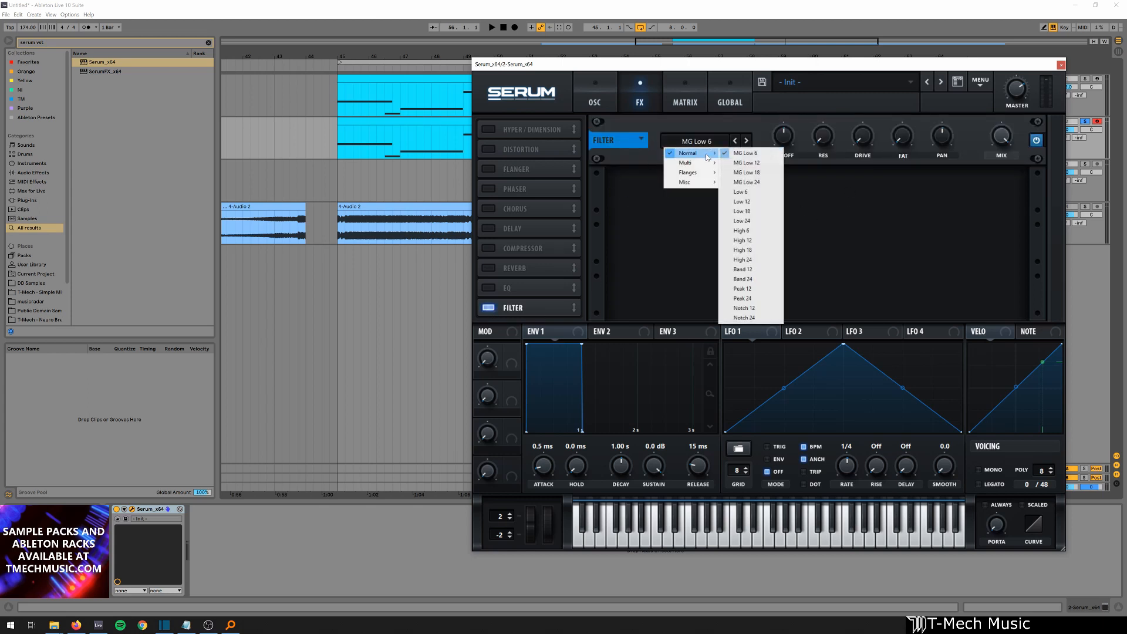
pyautogui.click(752, 163)
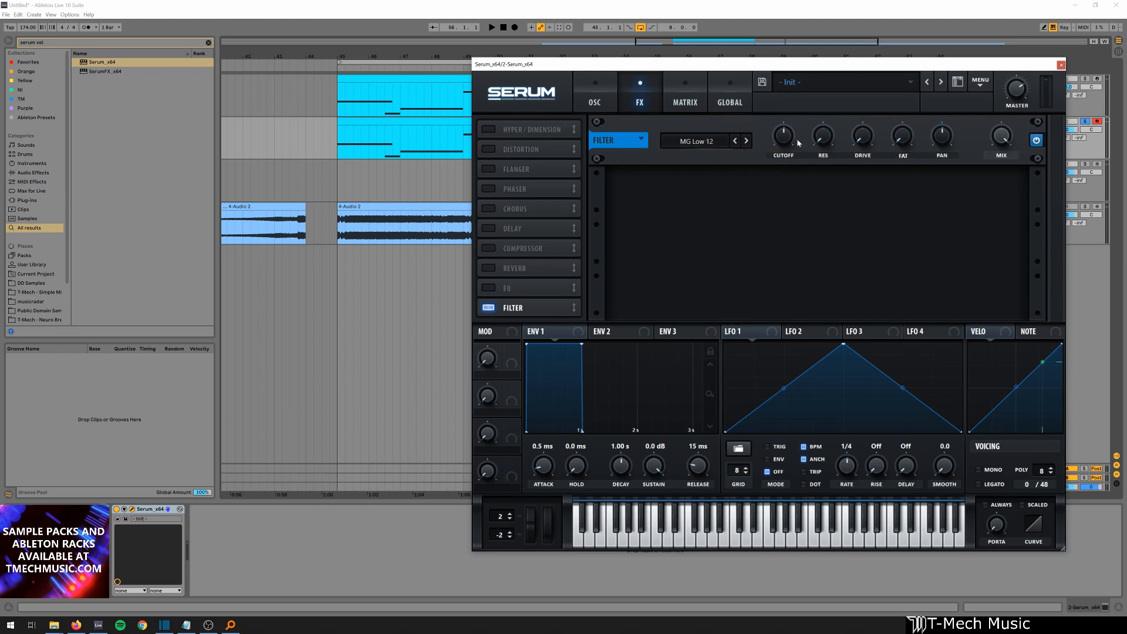
# Step: Tune the effects filter's resonance and cutoff, and compare the sound with the main oscillator filter bypassed and re-enabled
pyautogui.moveTo(824, 145); pyautogui.dragTo(824, 129)
pyautogui.scroll(8, 787, 145)
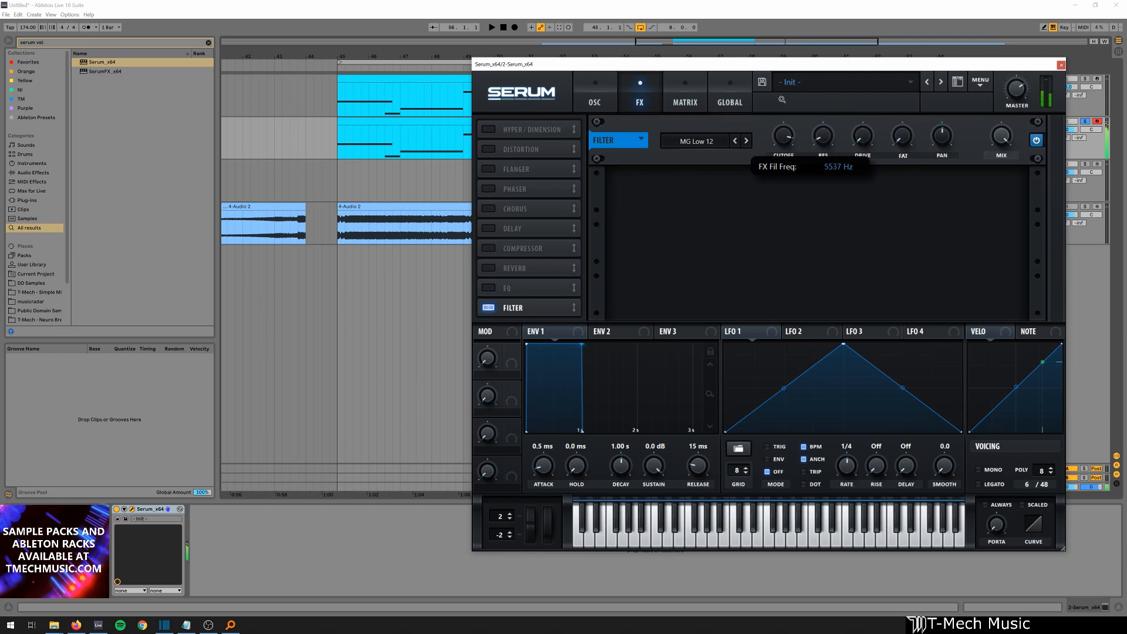
pyautogui.moveTo(786, 141); pyautogui.dragTo(791, 145)
pyautogui.moveTo(805, 214); pyautogui.dragTo(804, 217)
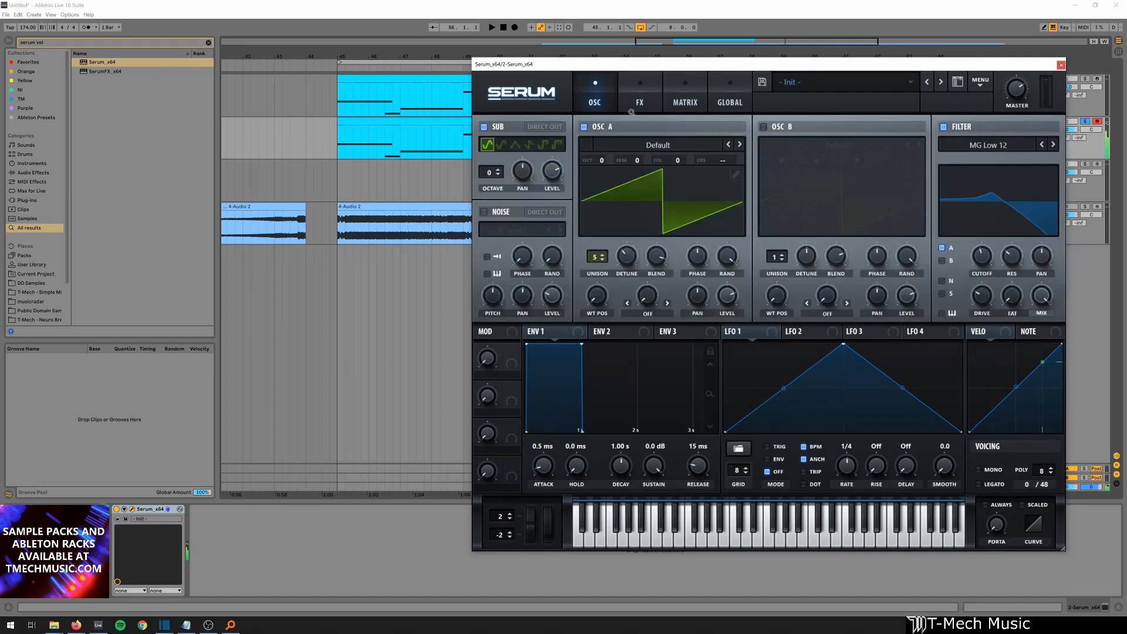
pyautogui.click(949, 125)
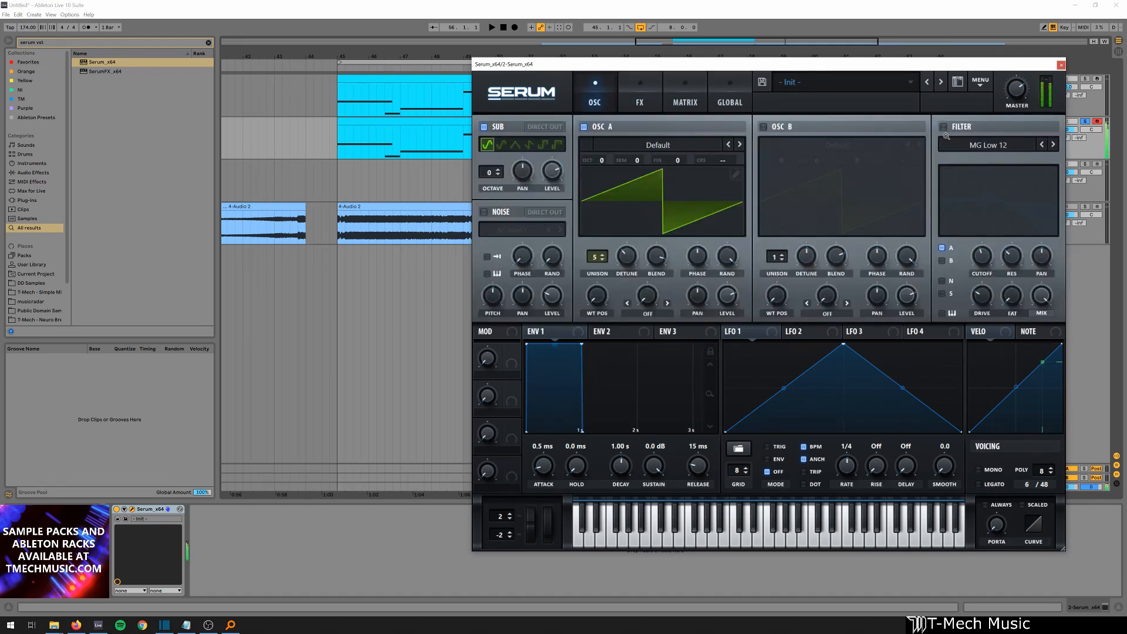
pyautogui.click(945, 125)
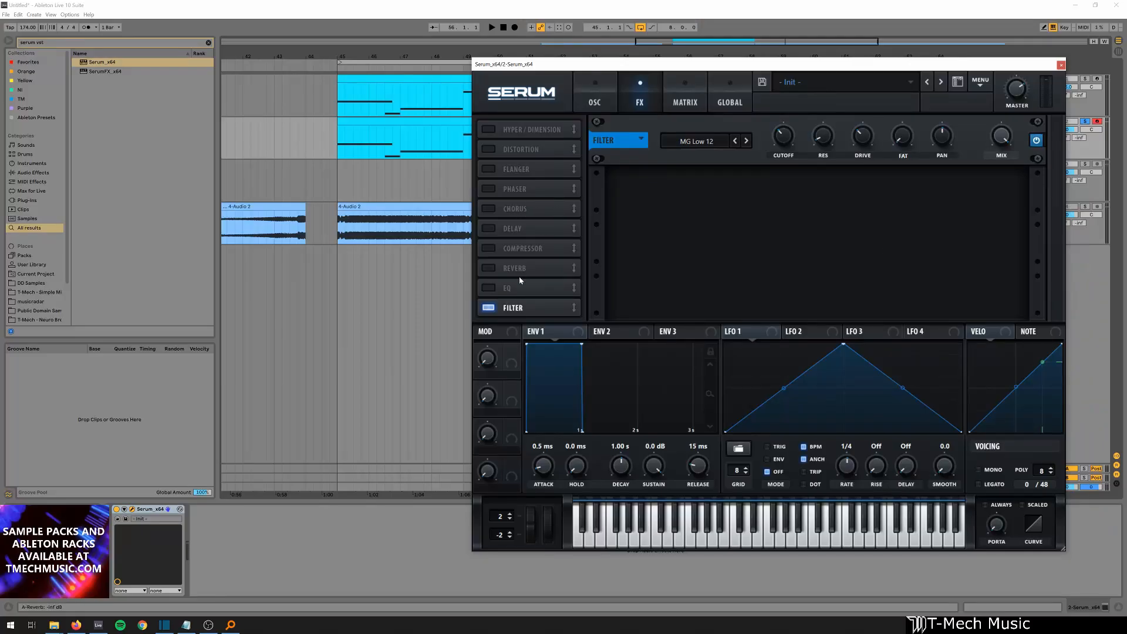
# Step: Move the effects filter ahead of the chorus in the effects chain, enable the compressor after it, and audition the sound
pyautogui.moveTo(518, 310); pyautogui.dragTo(515, 208)
pyautogui.click(489, 268)
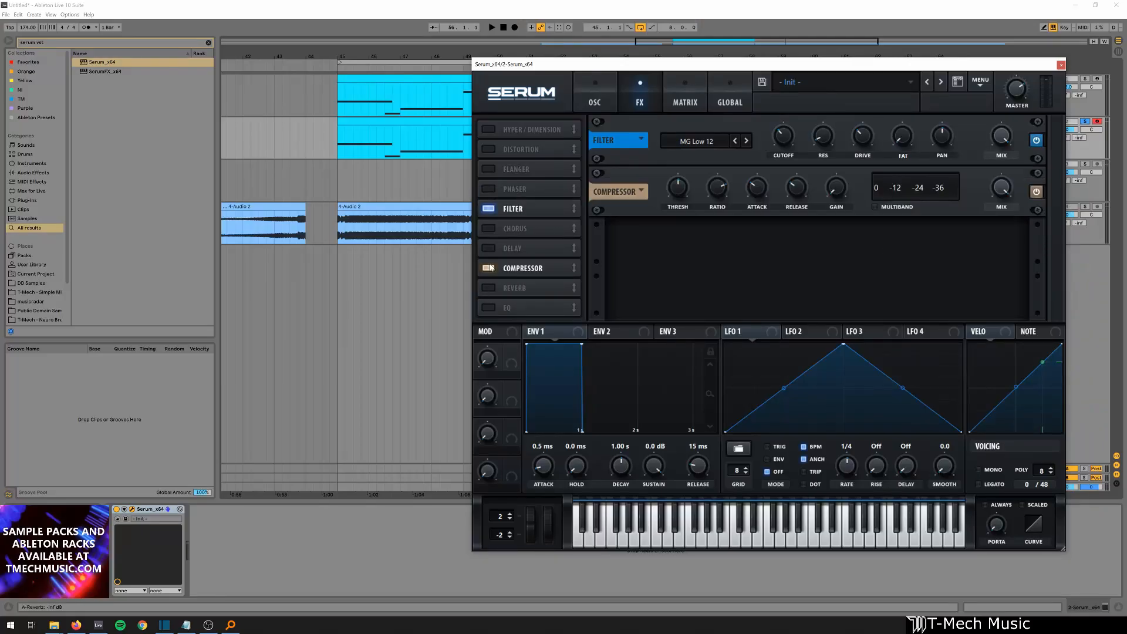
pyautogui.press('a')
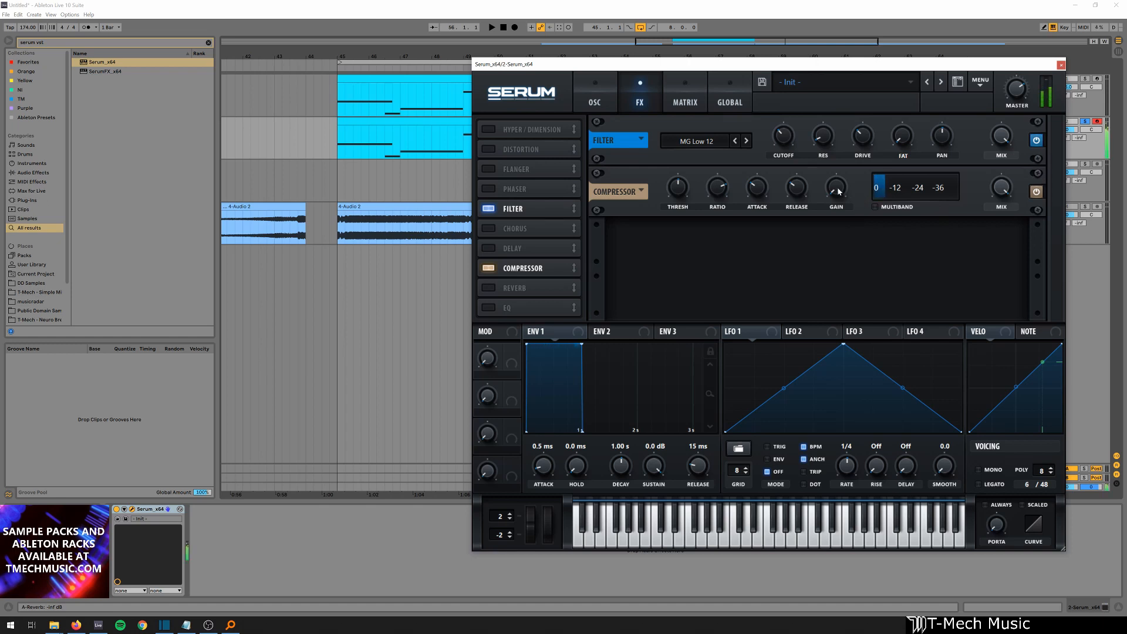
pyautogui.moveTo(1018, 88)
# Step: Assign LFO 1 to the main filter's cutoff with a small modulation depth, fine-tune the cutoff, and audition the result
pyautogui.click(596, 104)
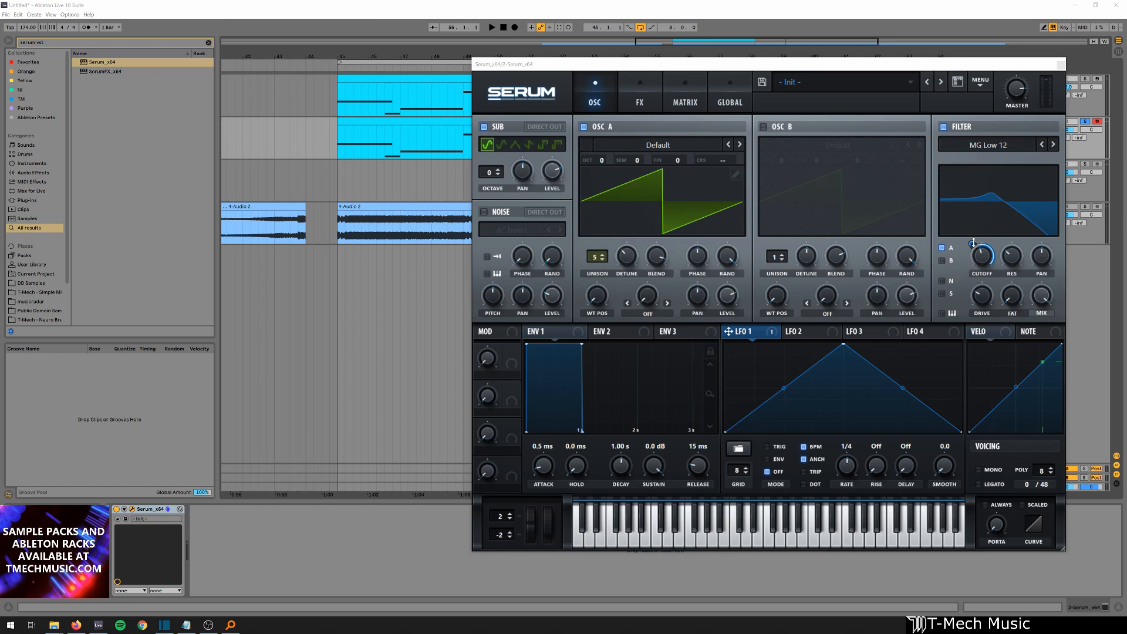
pyautogui.moveTo(972, 243); pyautogui.dragTo(976, 272)
pyautogui.moveTo(983, 258); pyautogui.dragTo(984, 260)
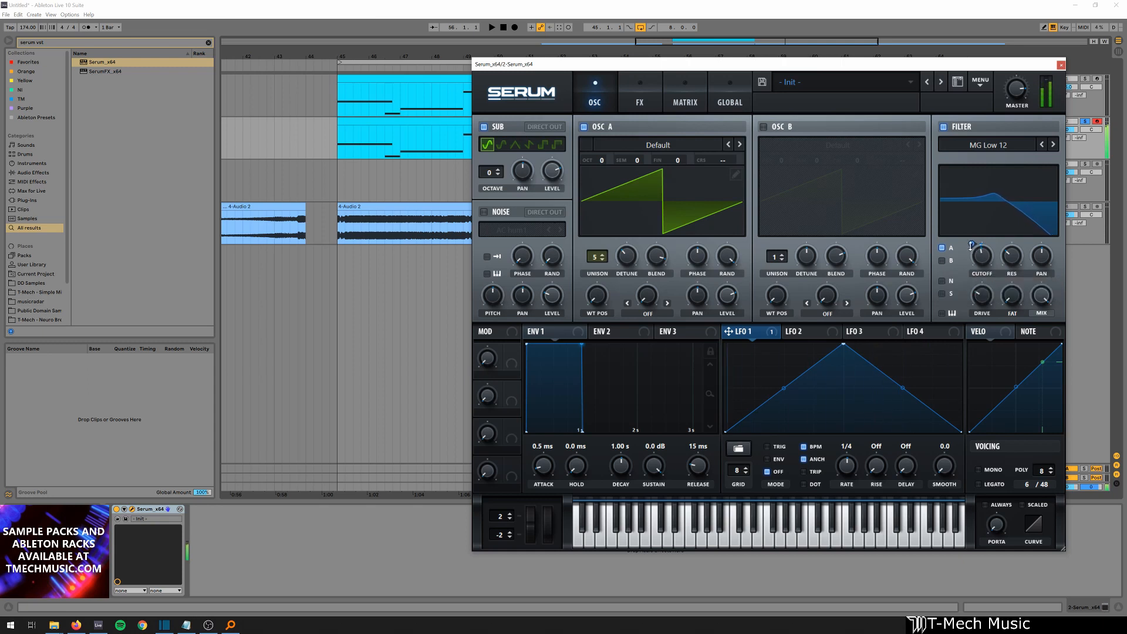
pyautogui.moveTo(972, 245); pyautogui.dragTo(972, 250)
pyautogui.press('a')
# Step: Move the Serum window aside, lower the volume of track 2, and compare the two Serum tracks by soloing each in turn
pyautogui.moveTo(959, 64); pyautogui.dragTo(665, 89)
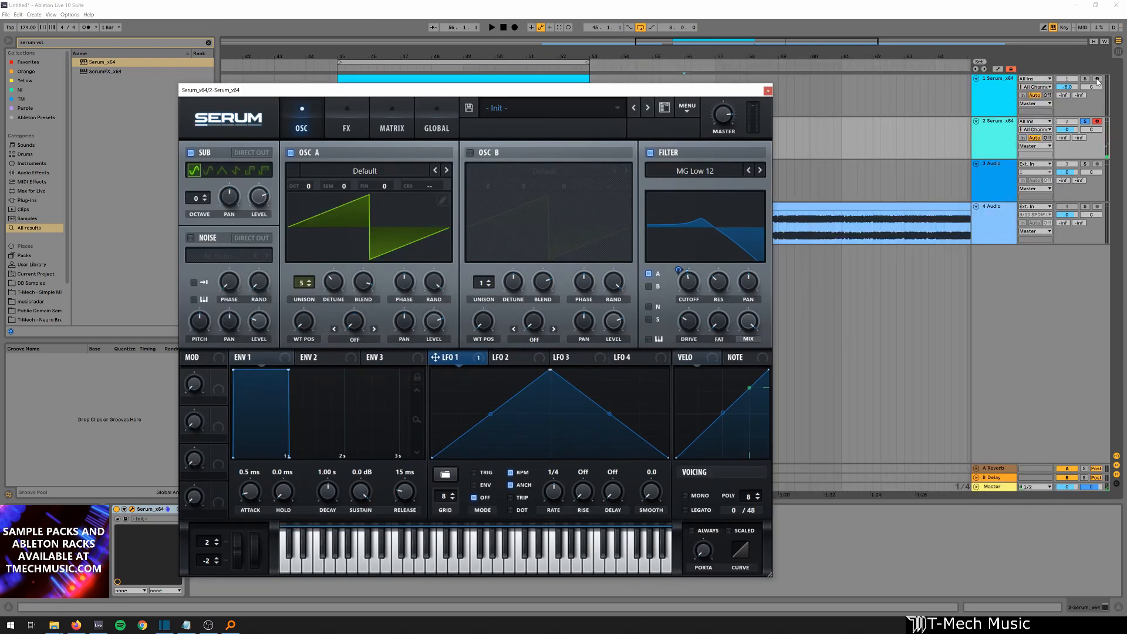
pyautogui.click(1097, 80)
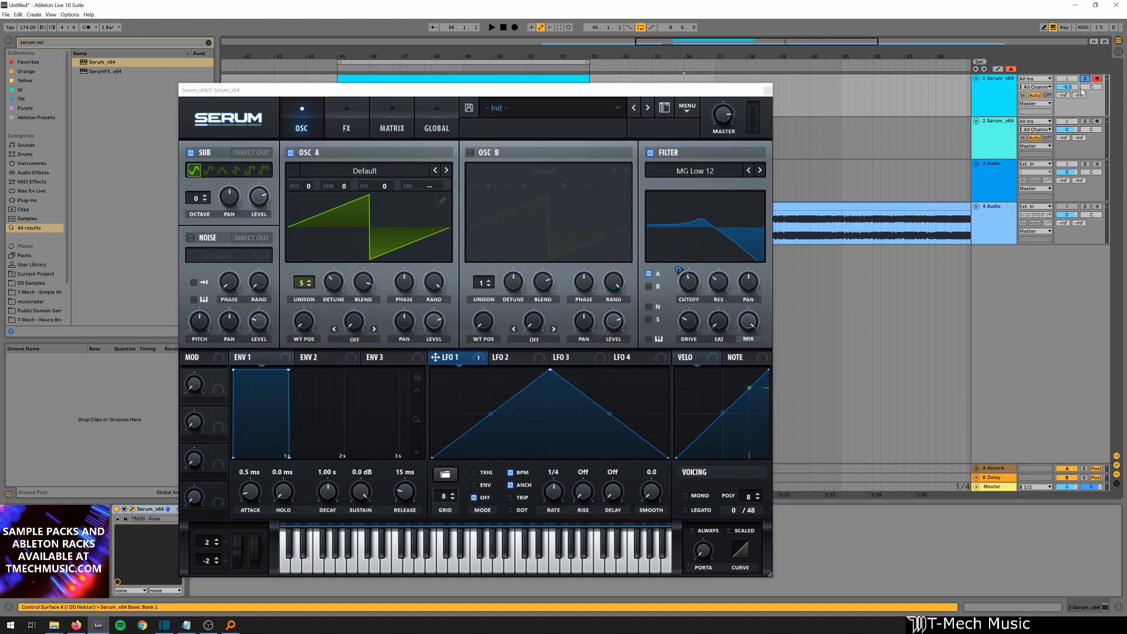
pyautogui.click(1090, 121)
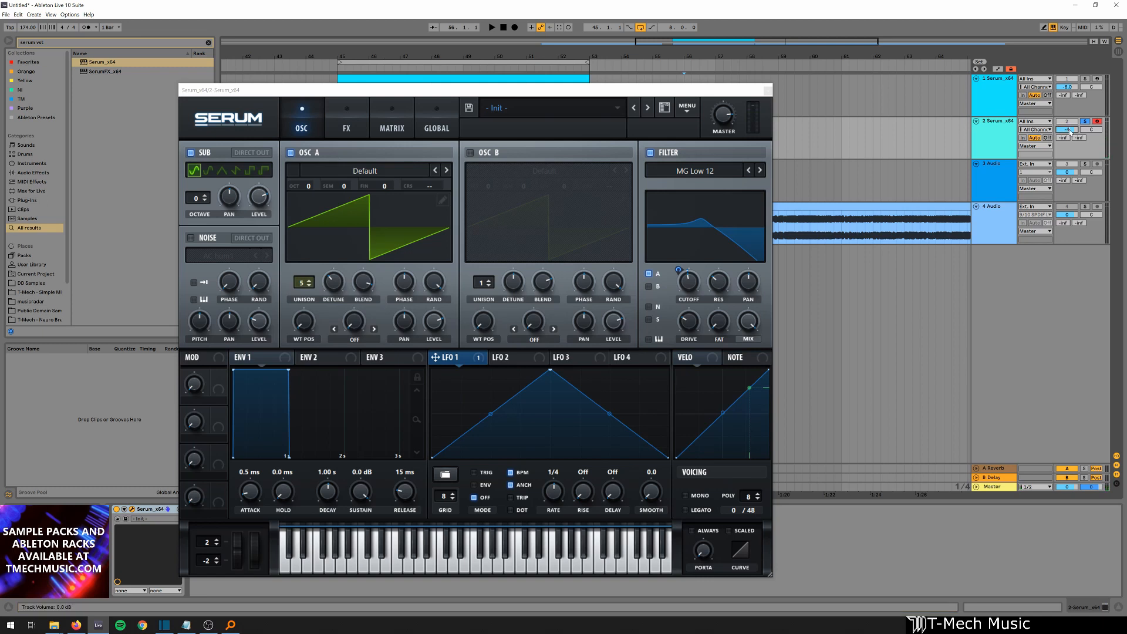
pyautogui.click(1091, 80)
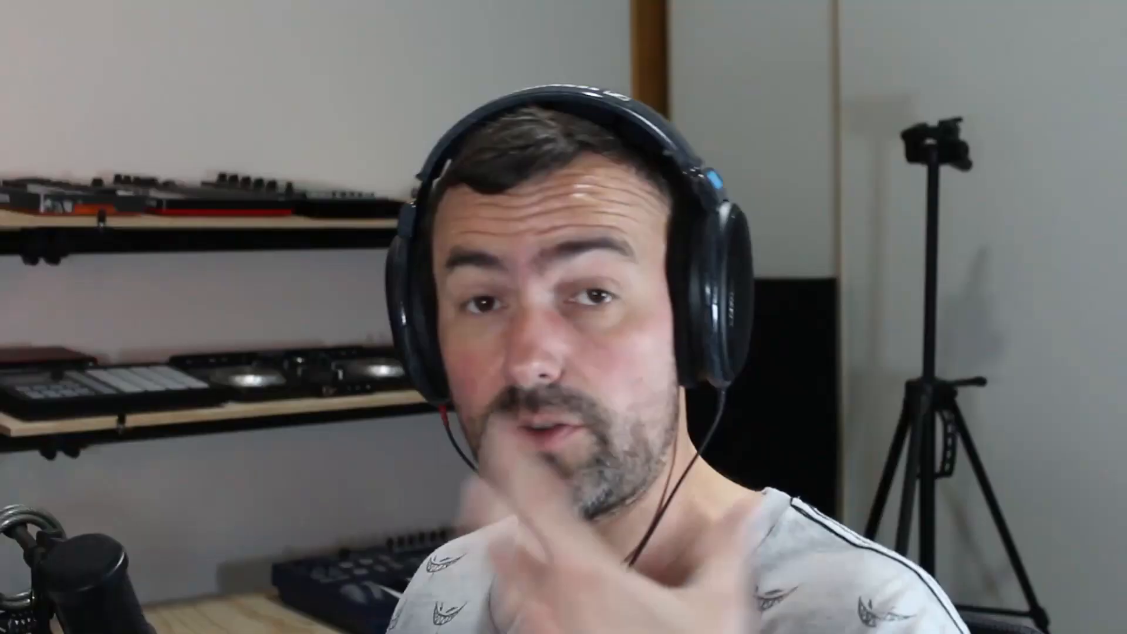